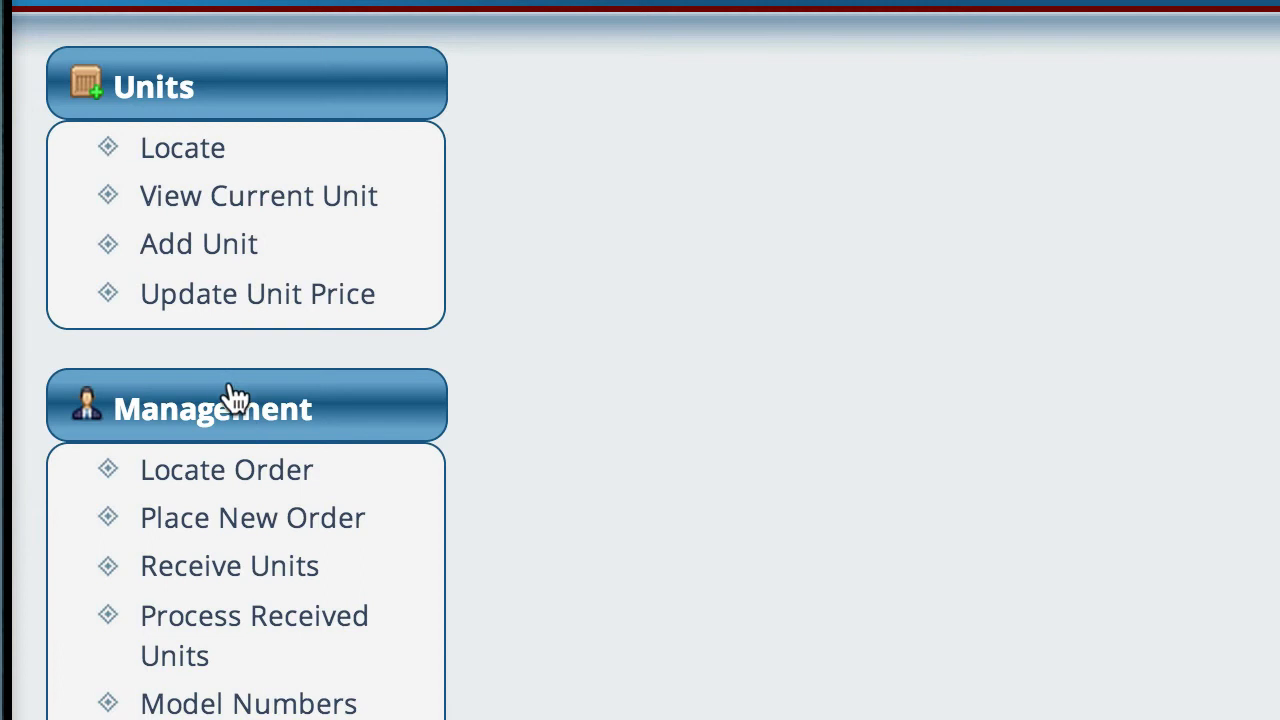
Step: Search the model numbers for cbr and open the record of the 1994 Honda CBR 1000 F
click(285, 705)
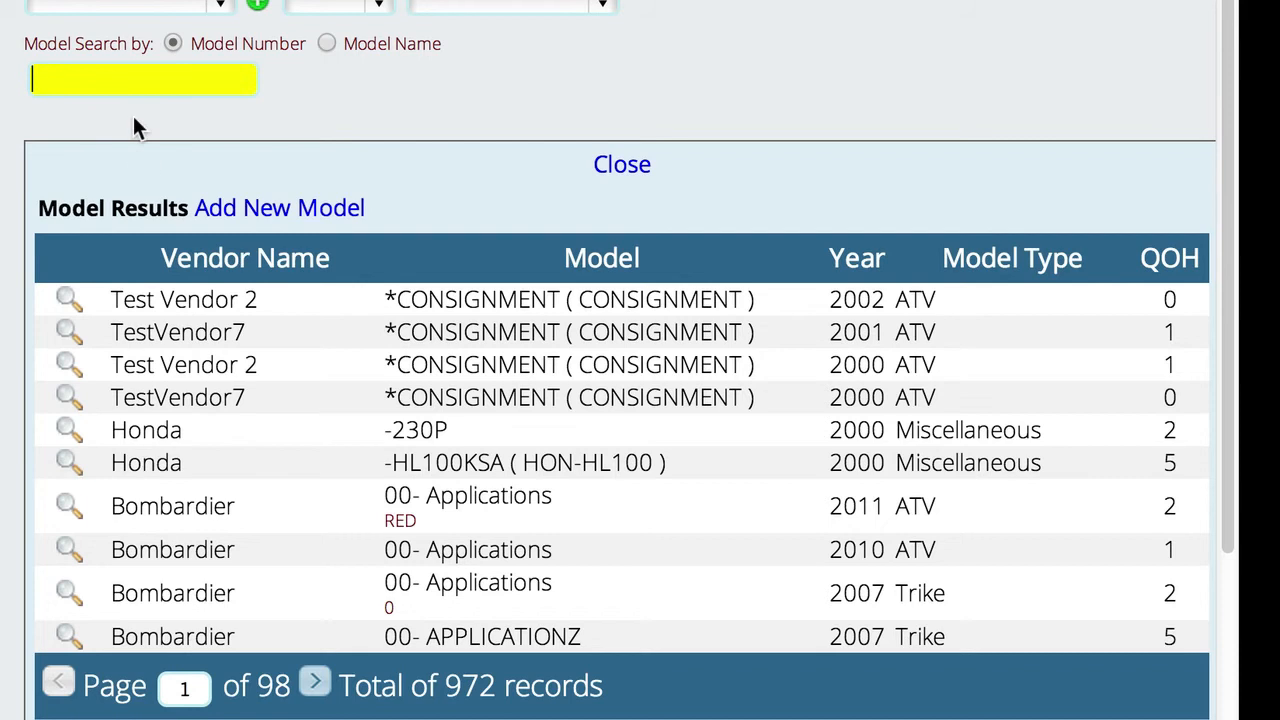
text(cbr)
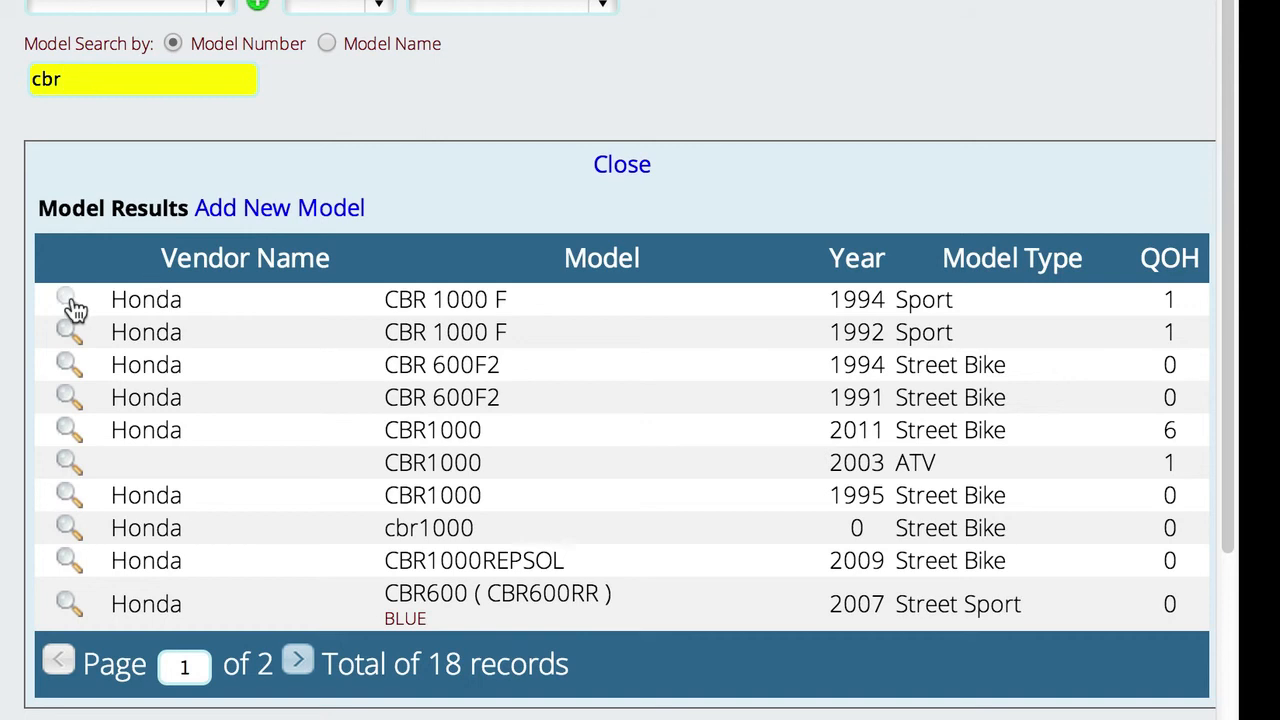
click(70, 305)
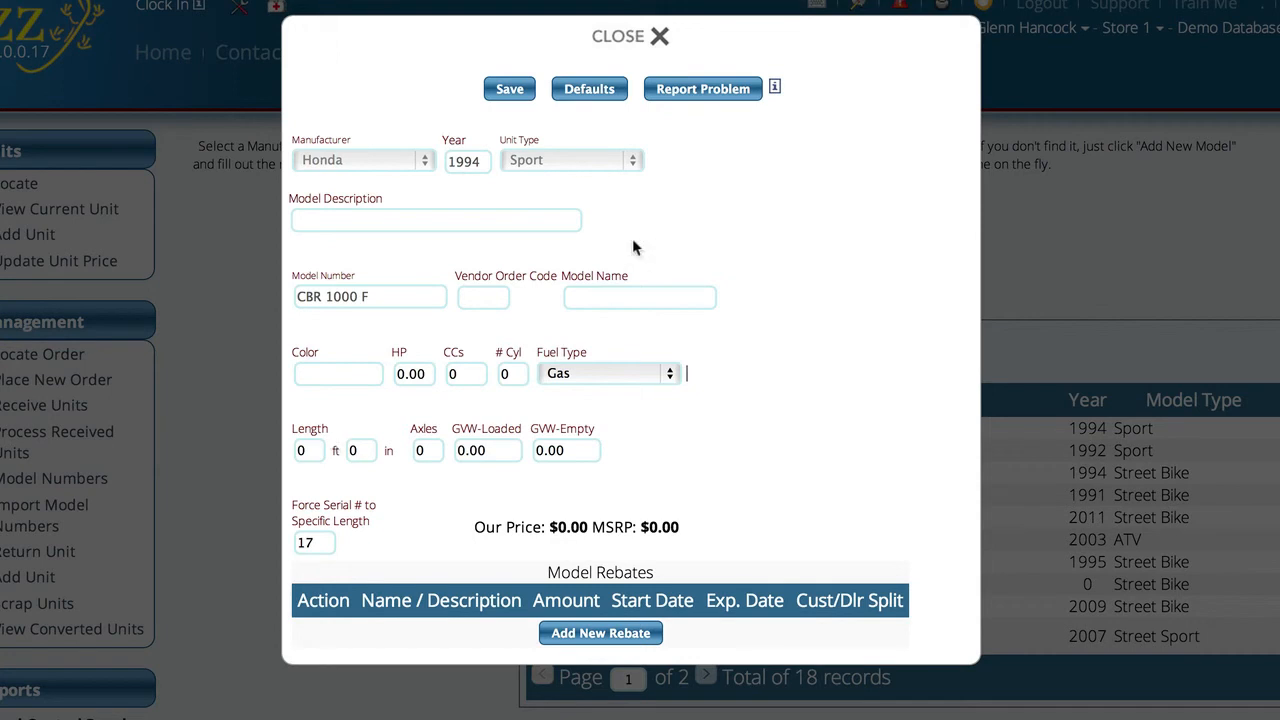
Step: Show the model's default settings and examine the retail price, term, dealer cost and fee fields
click(588, 92)
scroll(666, 293, down, 5)
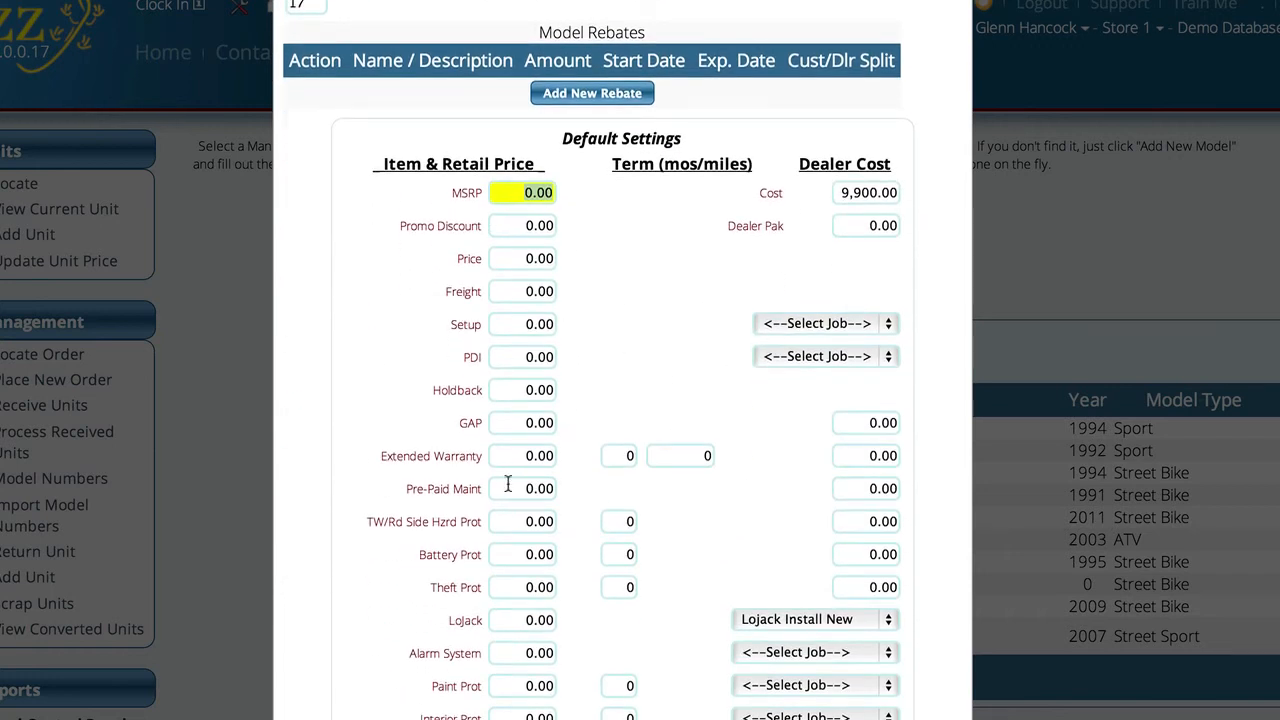
scroll(504, 483, down, 2)
scroll(504, 483, down, 4)
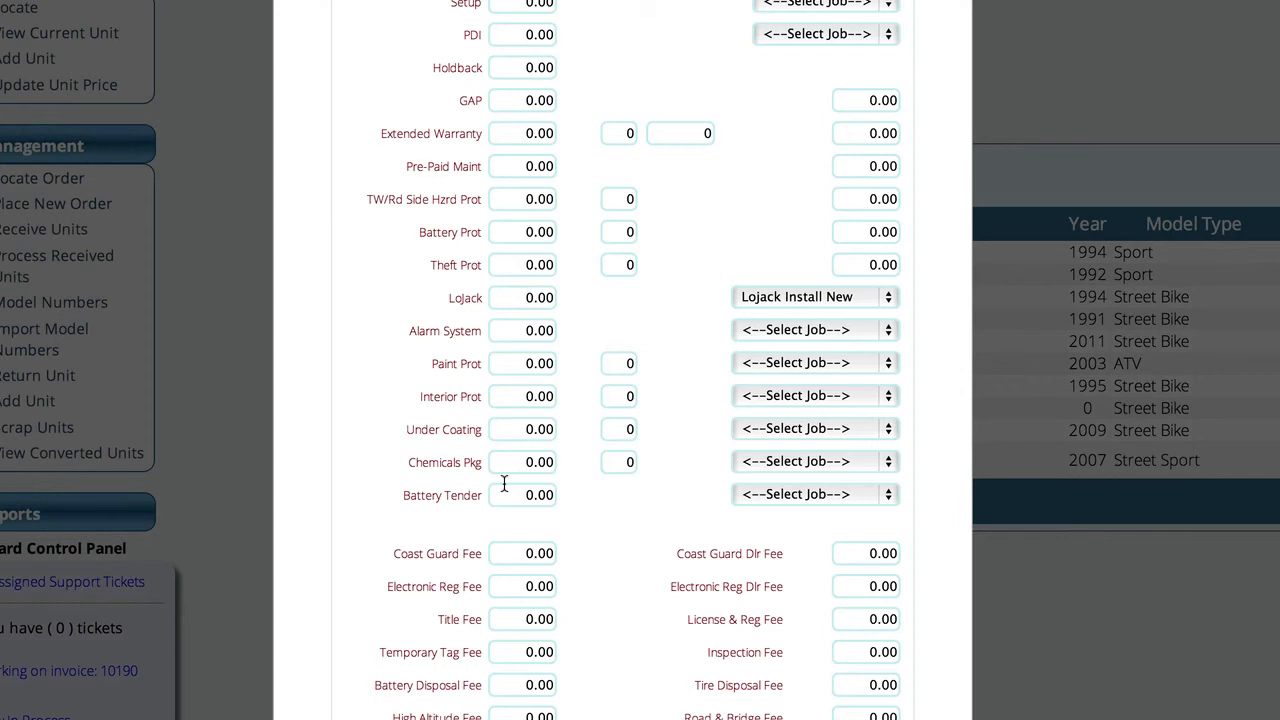
scroll(504, 483, up, 5)
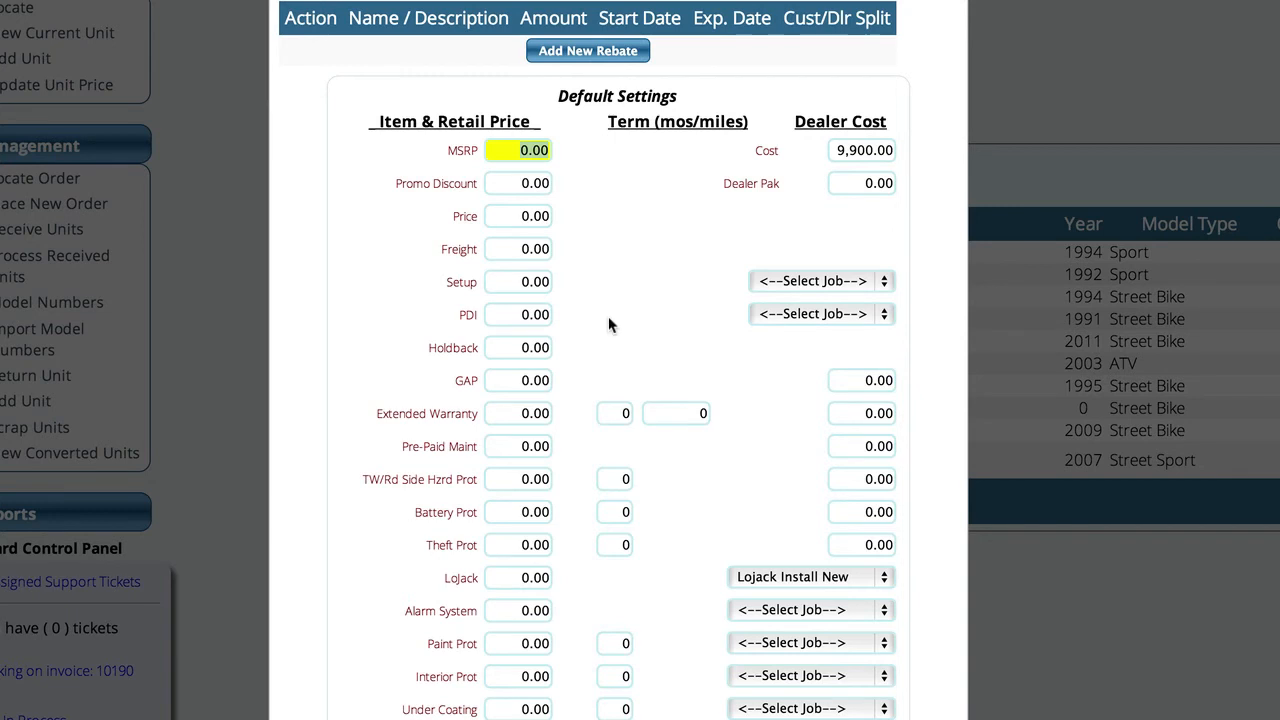
scroll(609, 319, up, 1)
scroll(609, 320, up, 3)
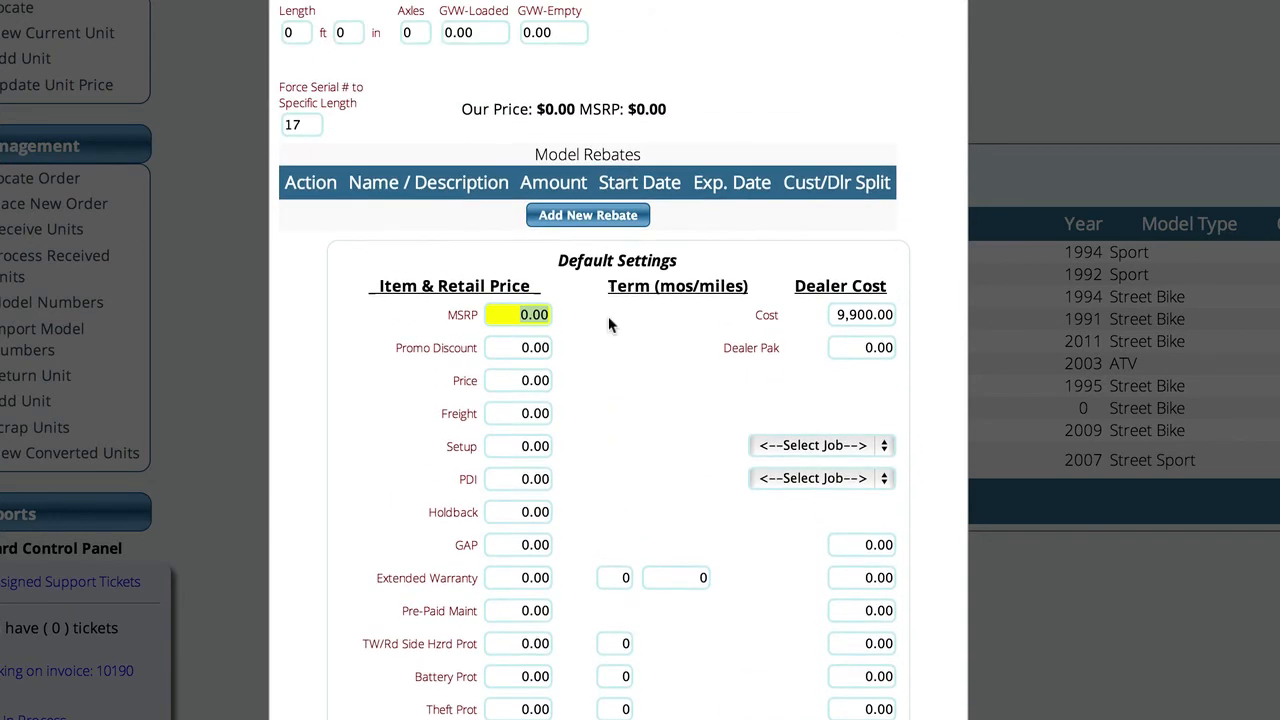
scroll(608, 316, up, 6)
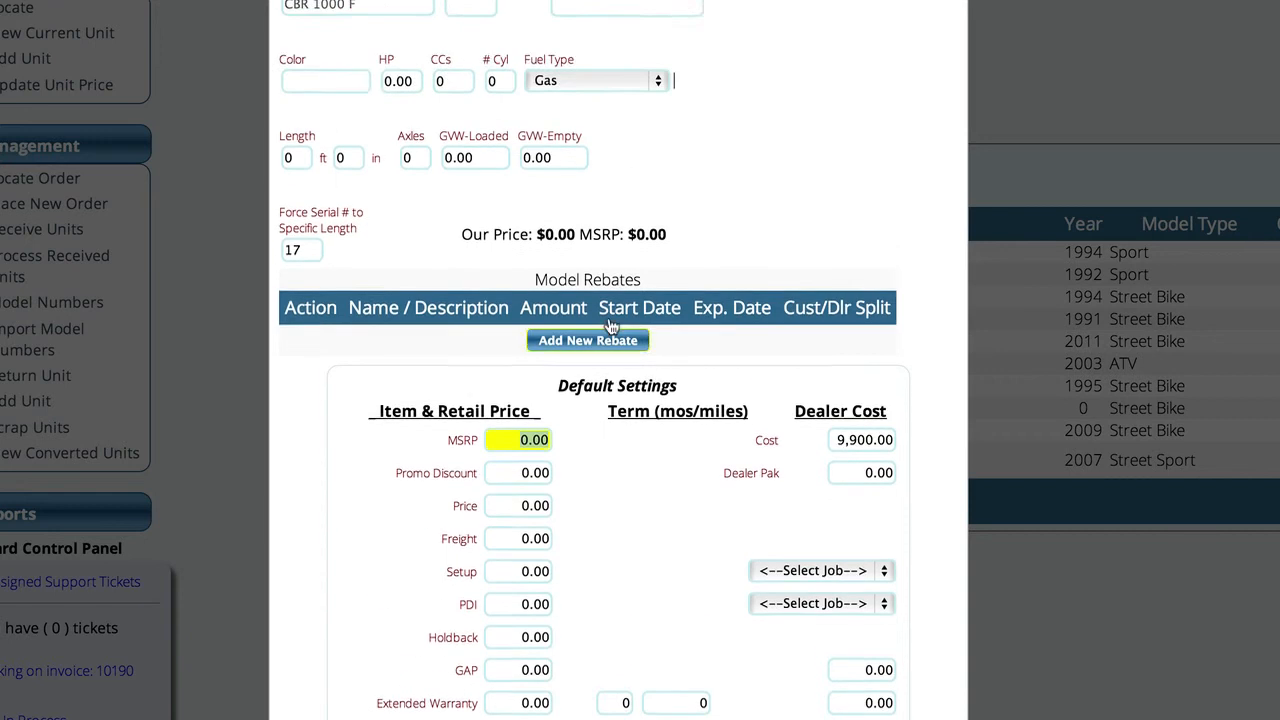
scroll(609, 320, up, 2)
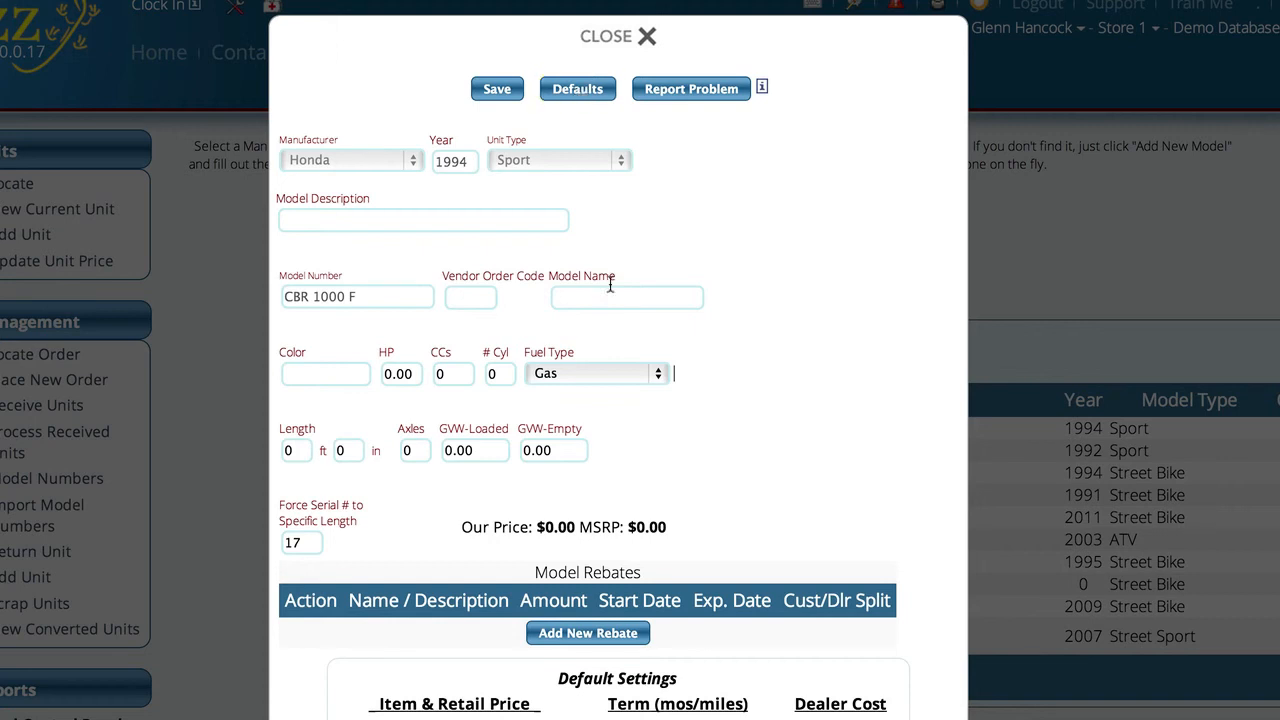
Step: Start a new rebate for the model, named Test, with an amount of $1,000.00
scroll(610, 285, down, 5)
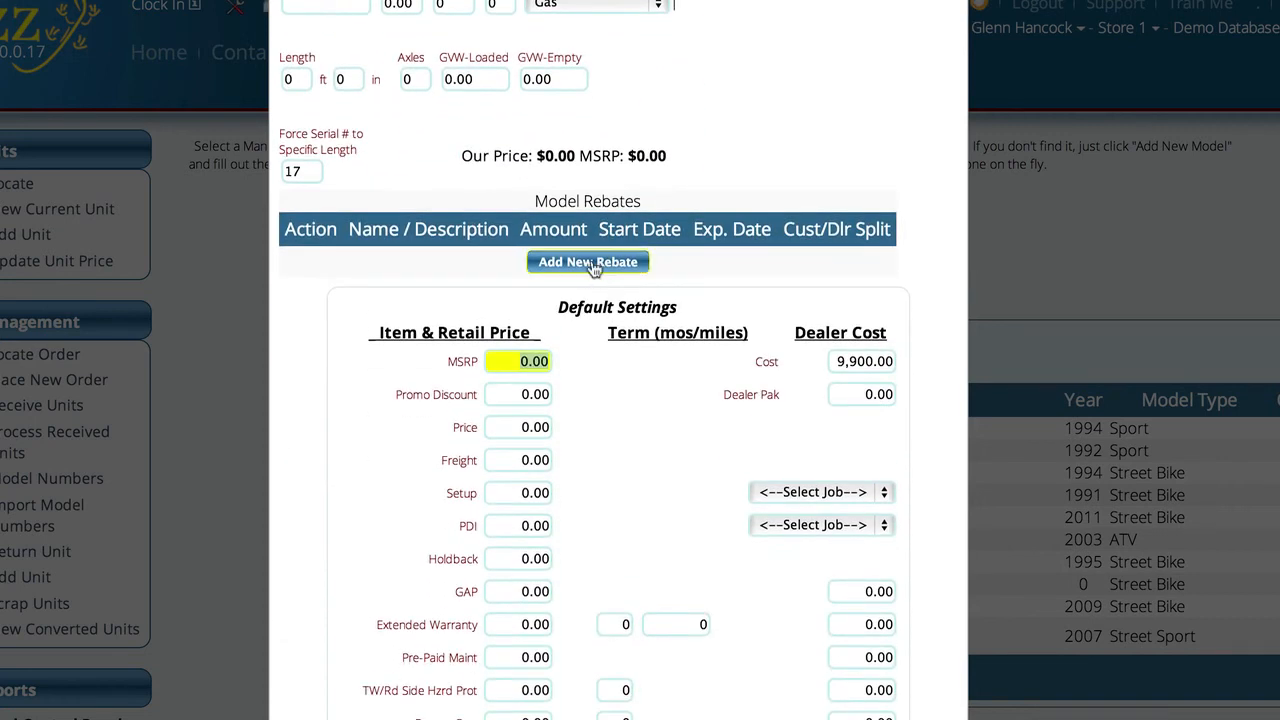
scroll(612, 200, up, 2)
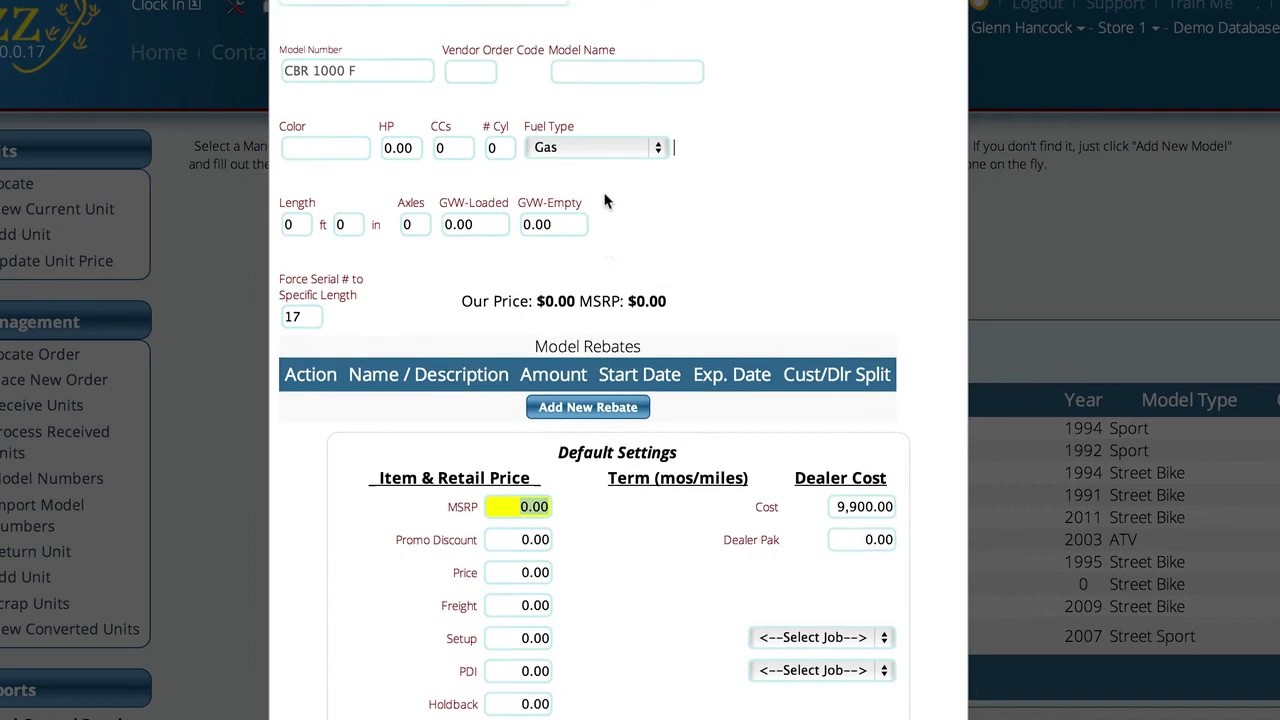
scroll(606, 201, up, 2)
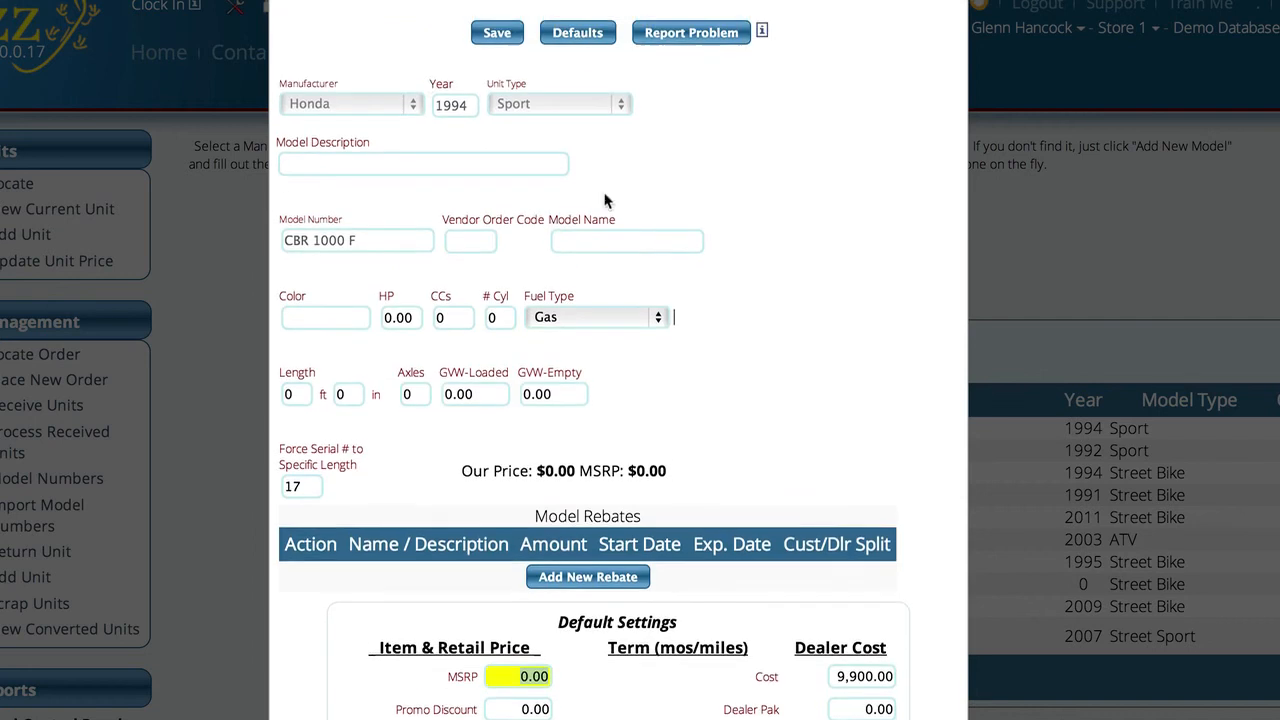
click(592, 583)
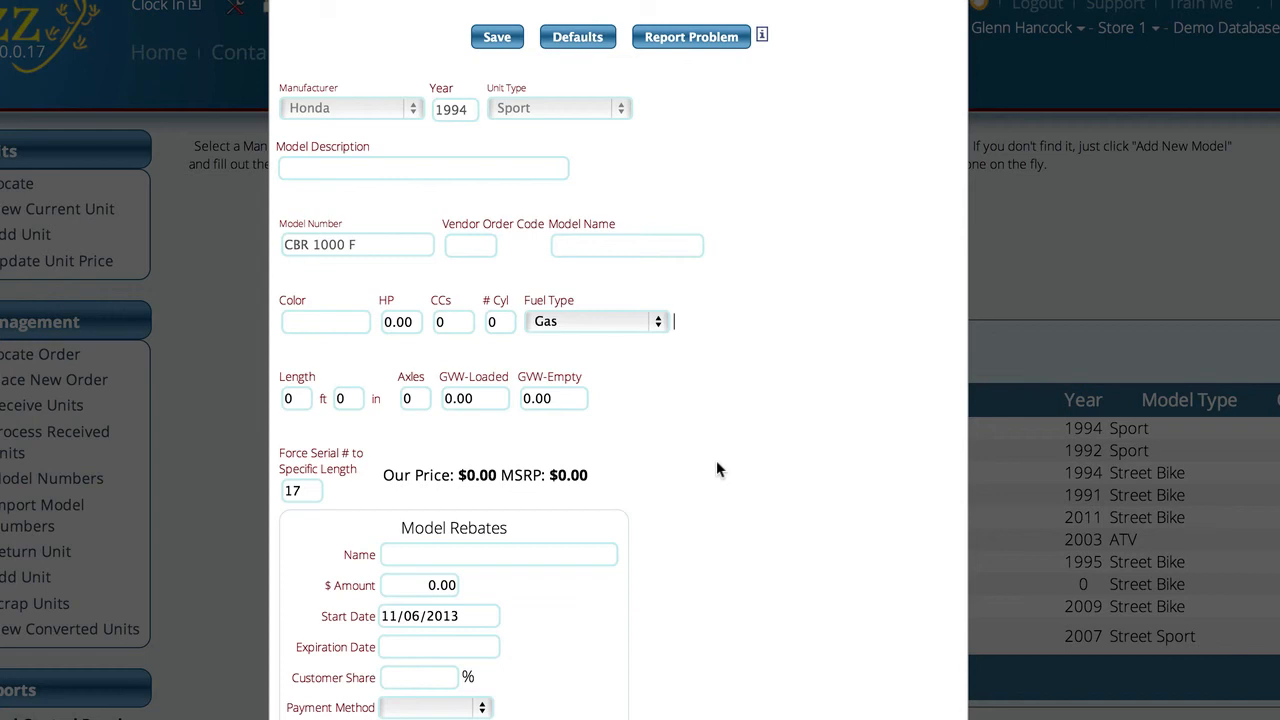
scroll(716, 468, down, 1)
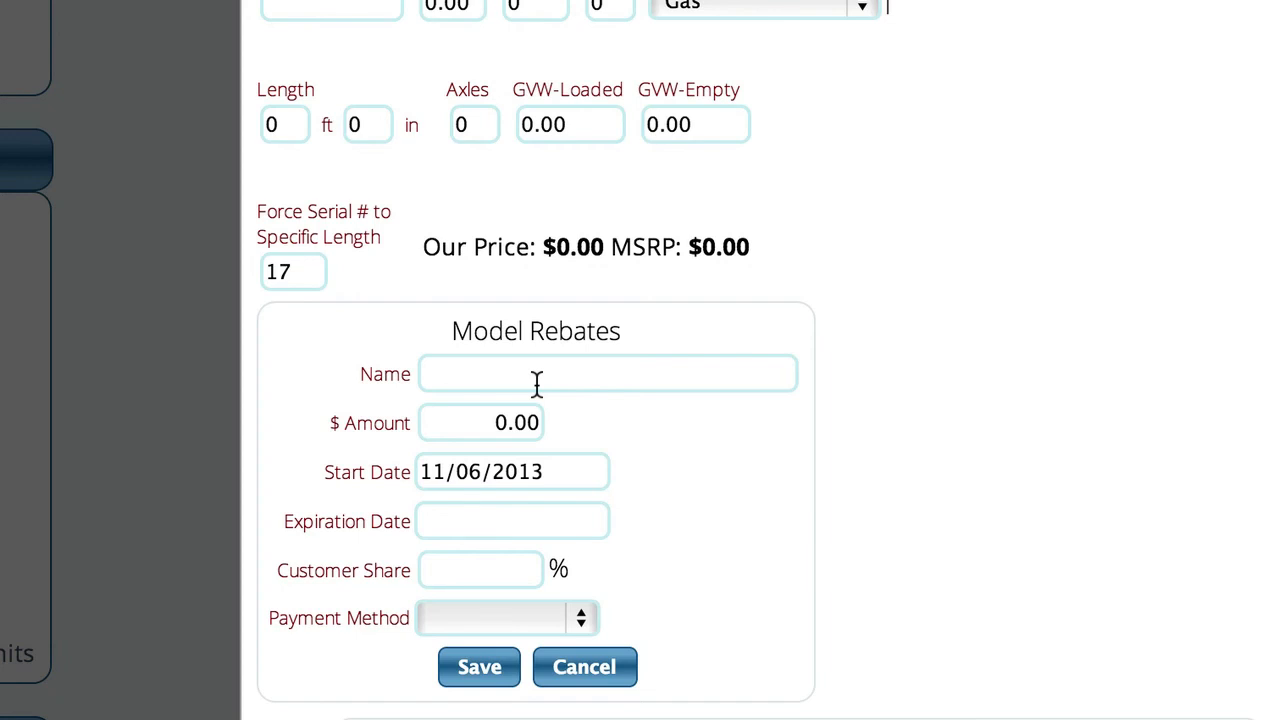
click(536, 380)
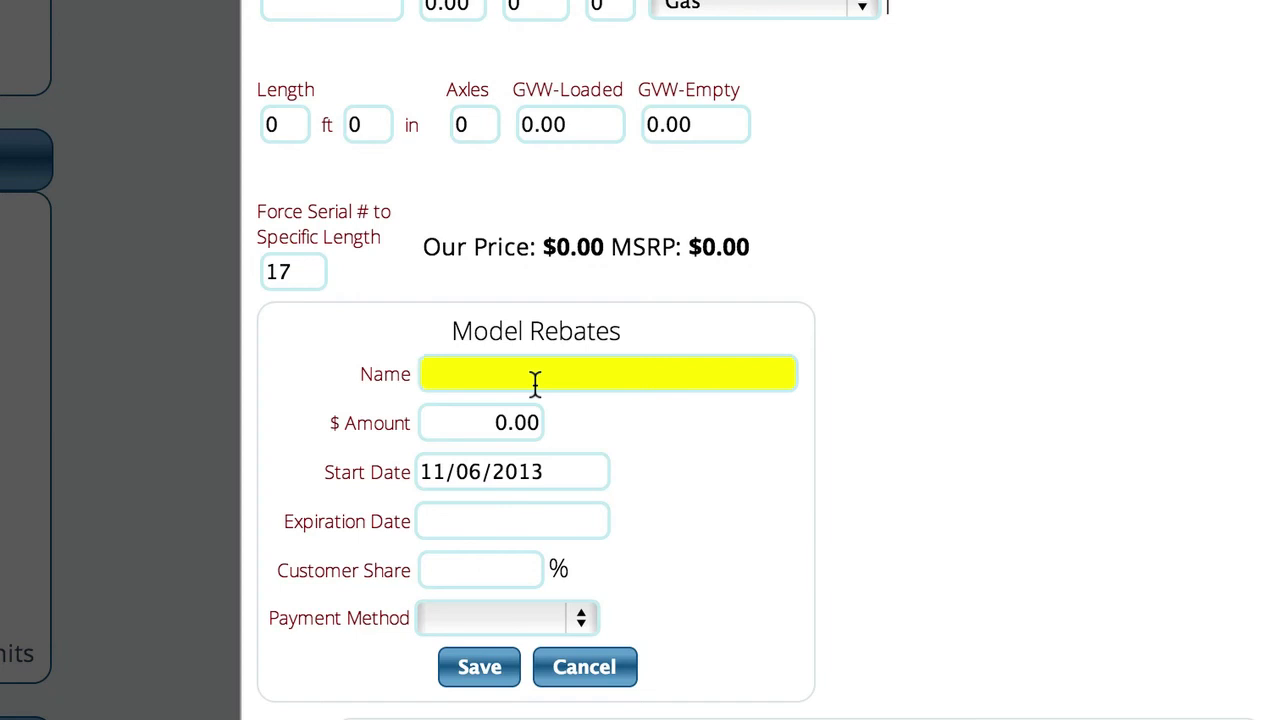
text(Test)
key(Tab)
text(1)
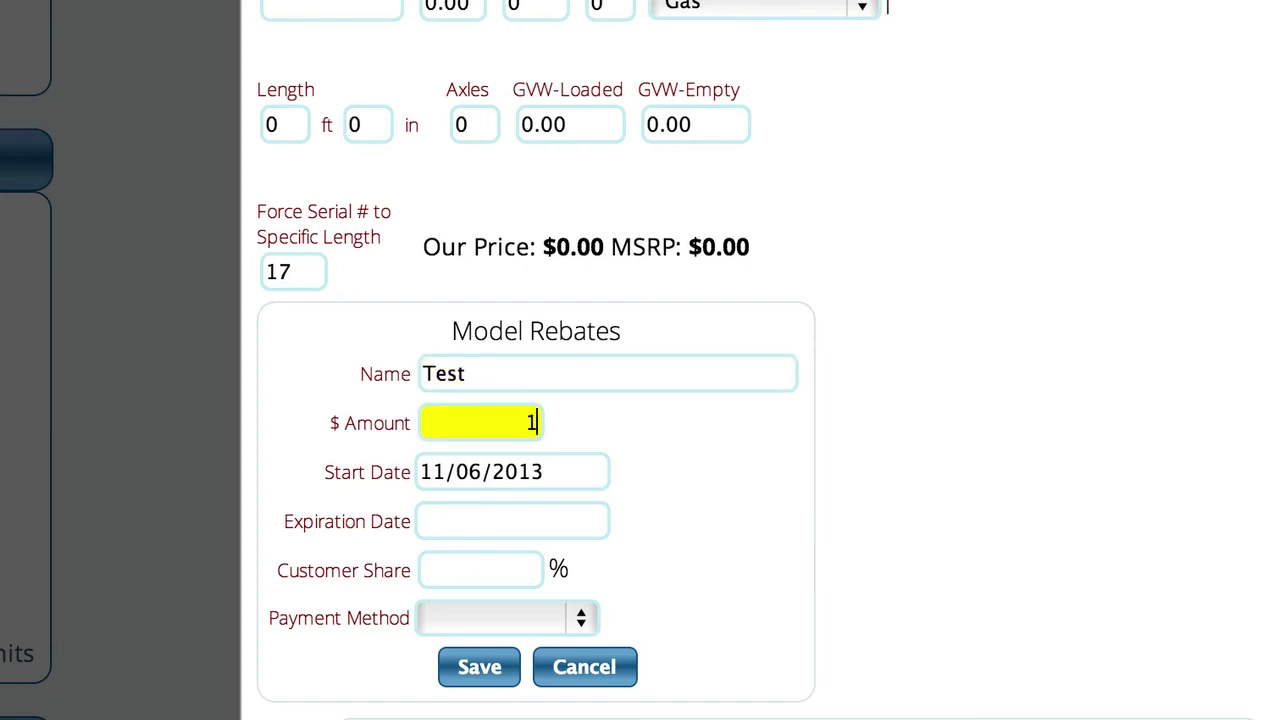
text(,00000)
key(Tab)
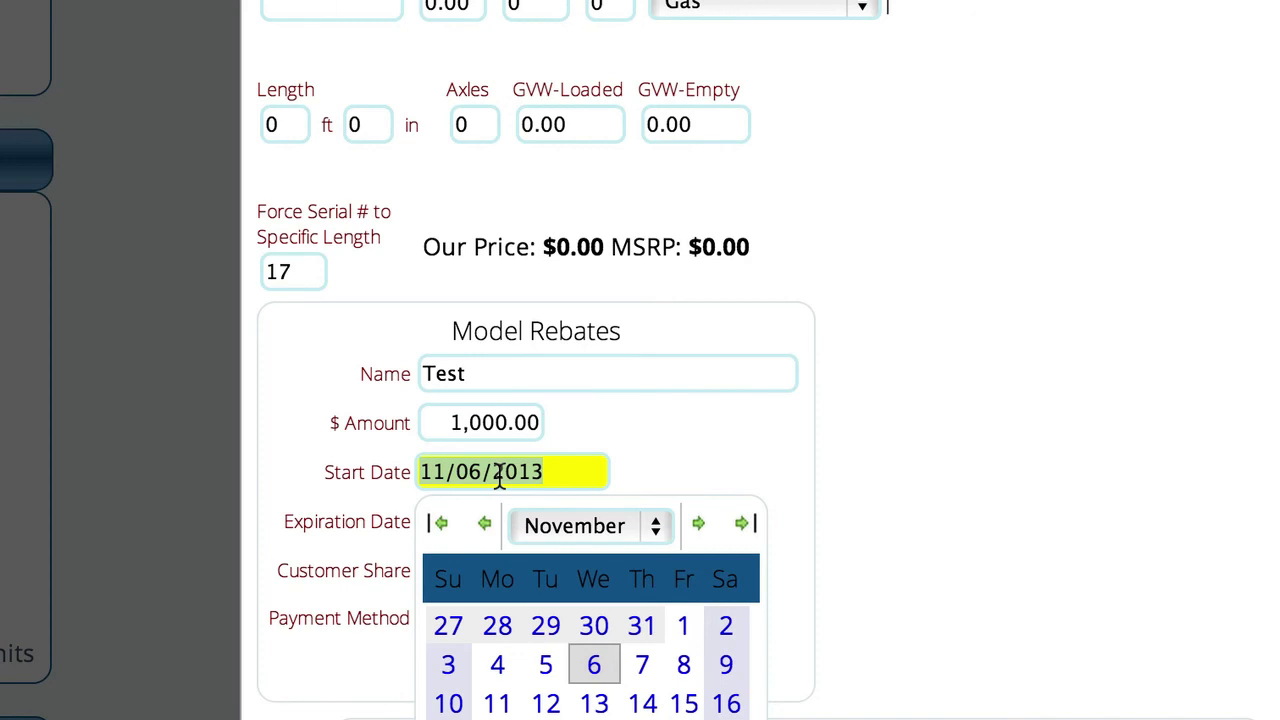
Step: Set the rebate's start date to 11/06/2013 and its expiration date to 12/04/2013
click(596, 668)
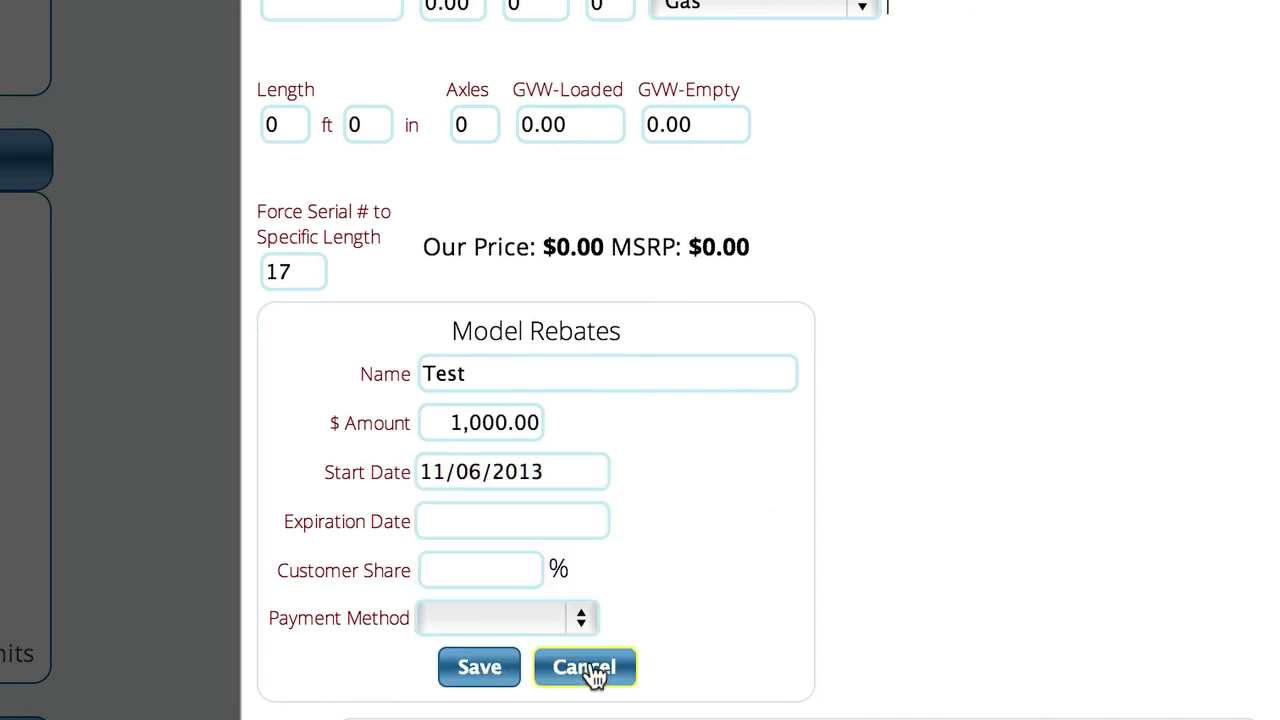
click(463, 519)
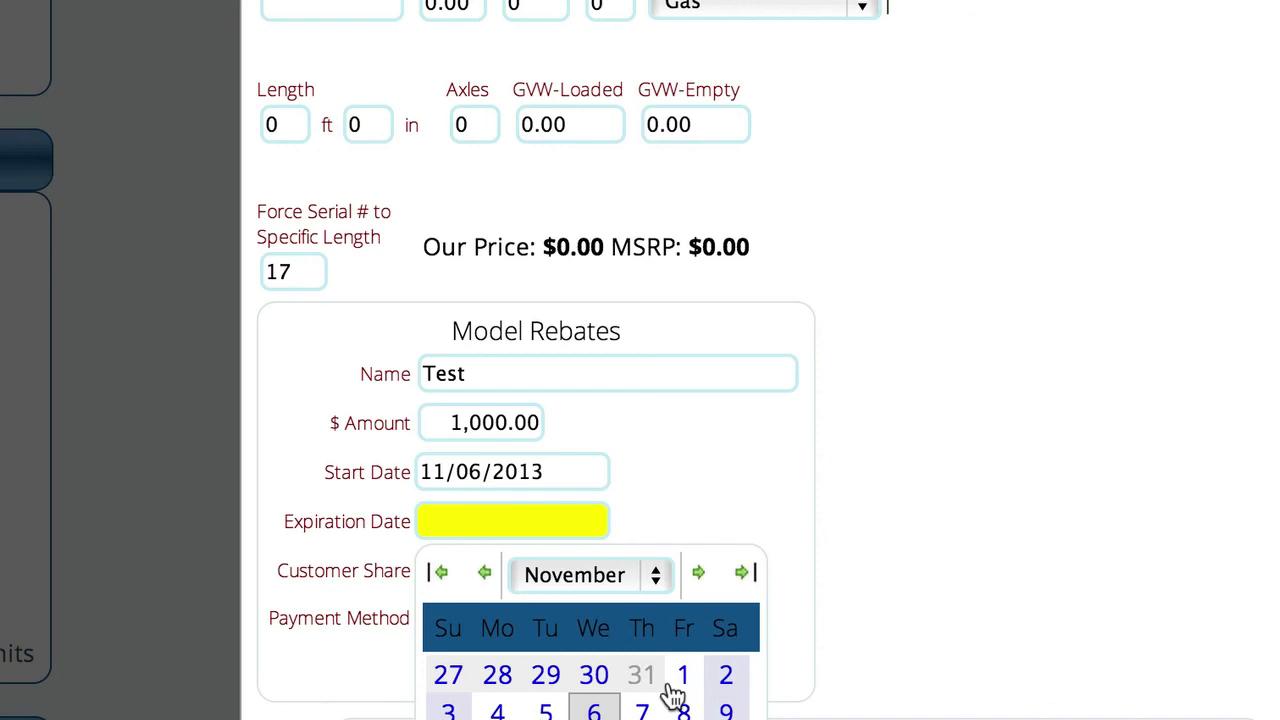
click(698, 573)
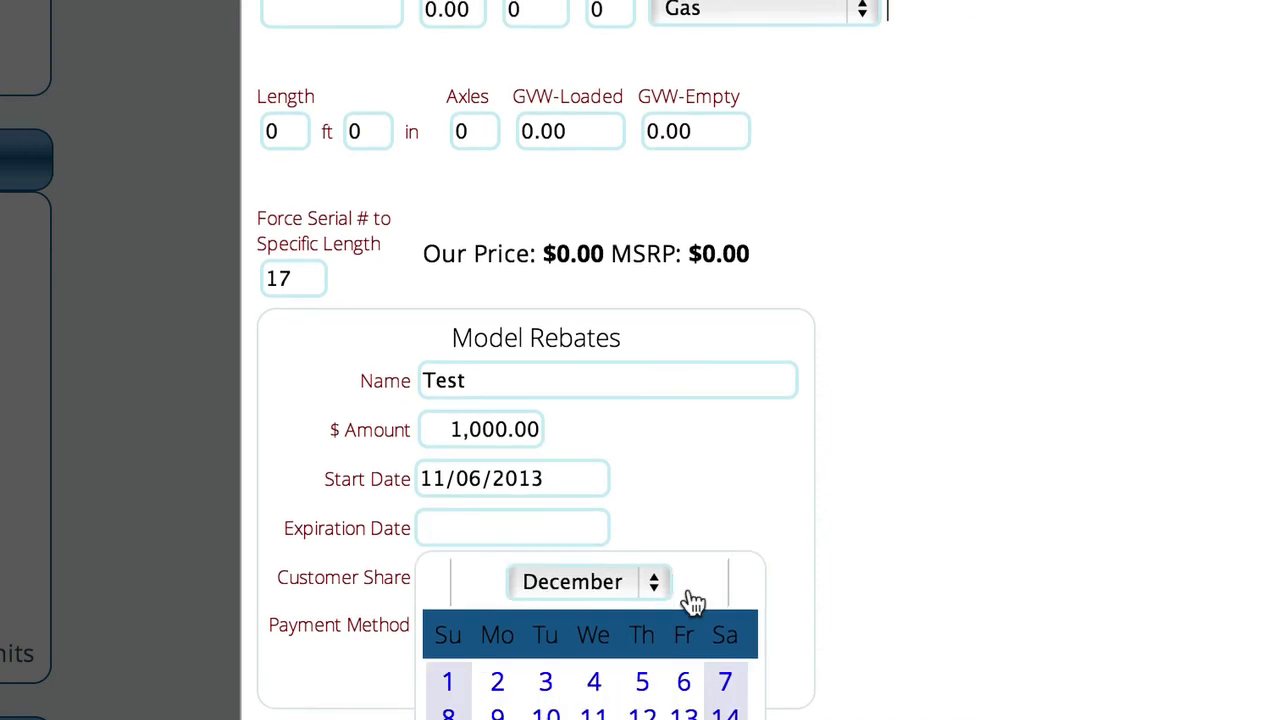
click(595, 688)
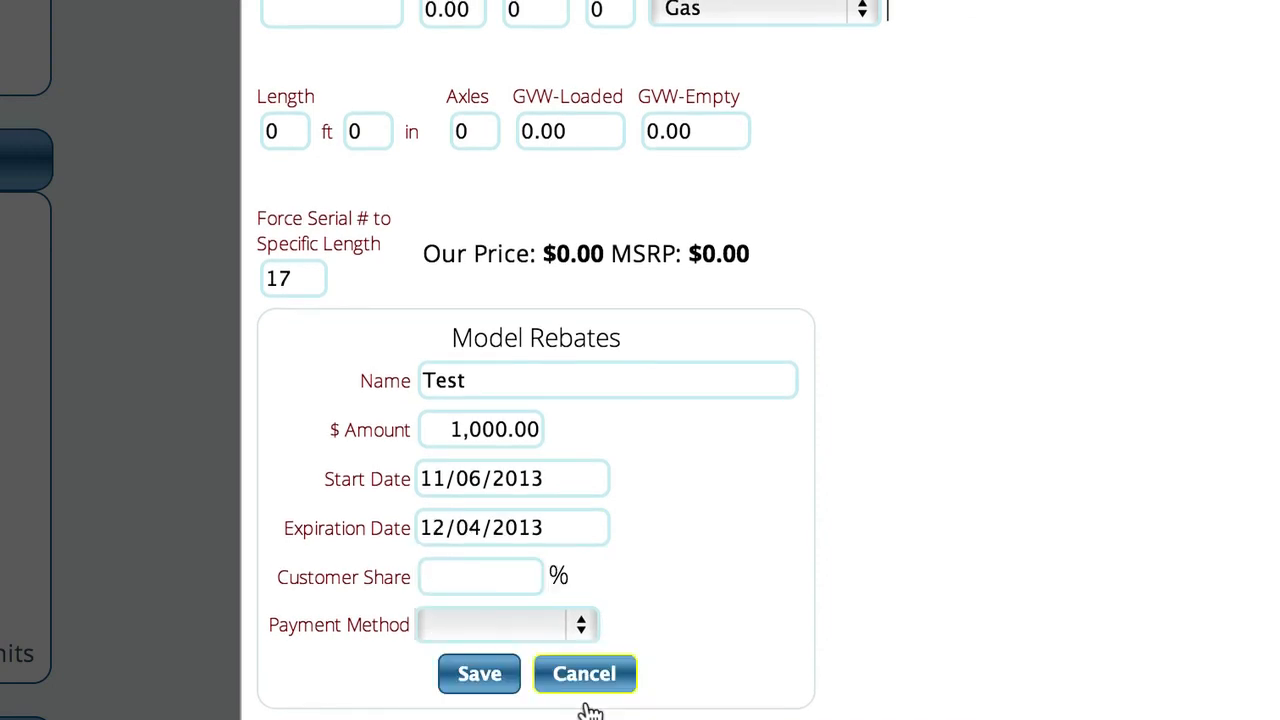
Step: Set the rebate's customer share to 100% and its payment method to Bonus Bucks, and save the rebate
click(430, 575)
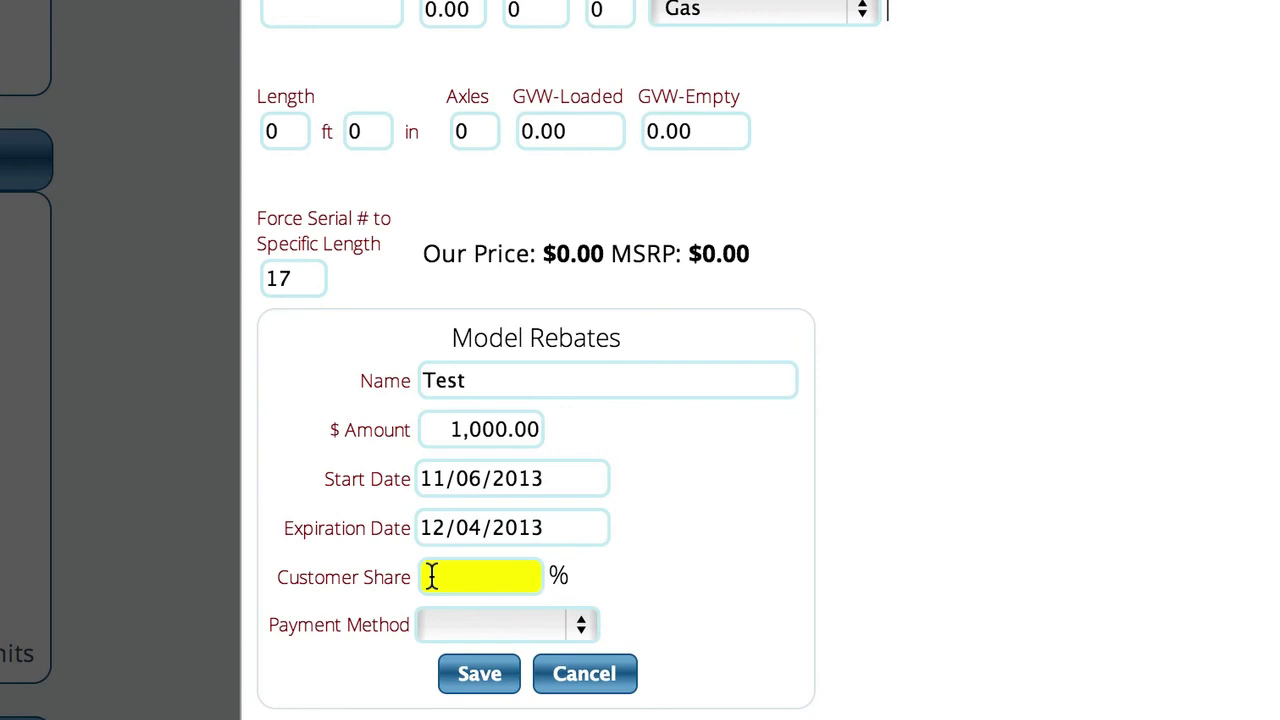
text(100)
click(435, 625)
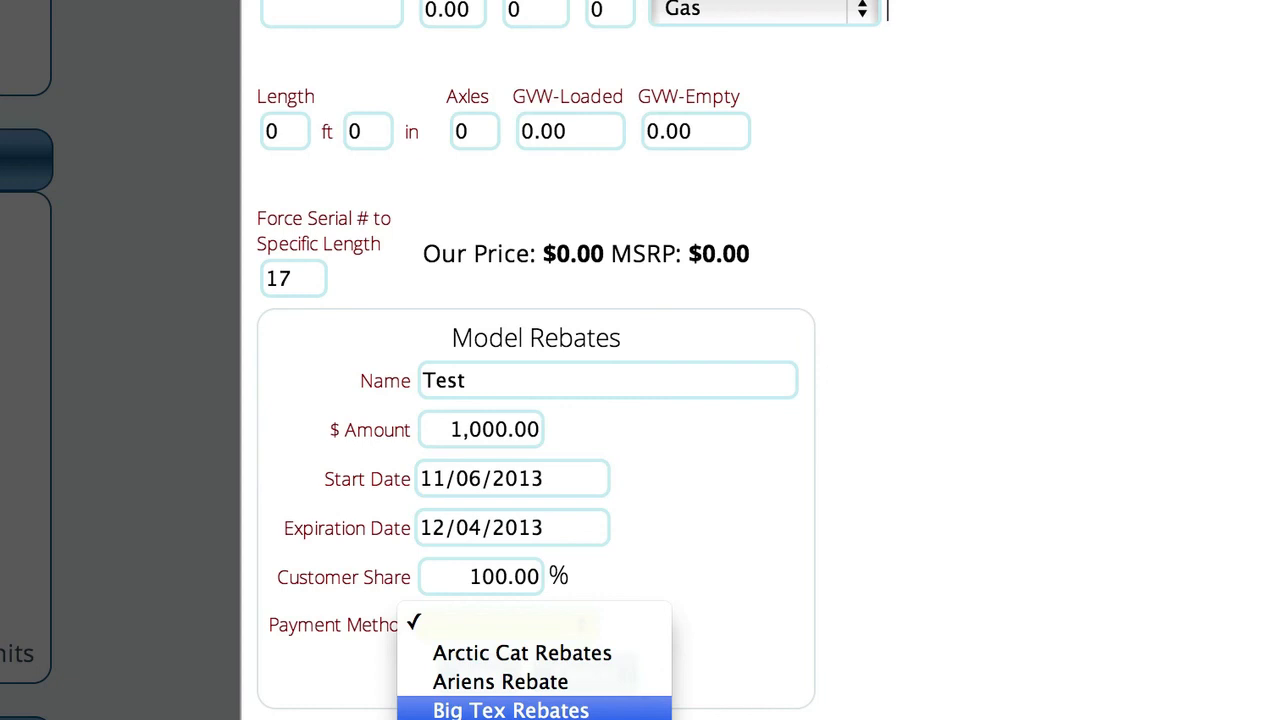
click(510, 719)
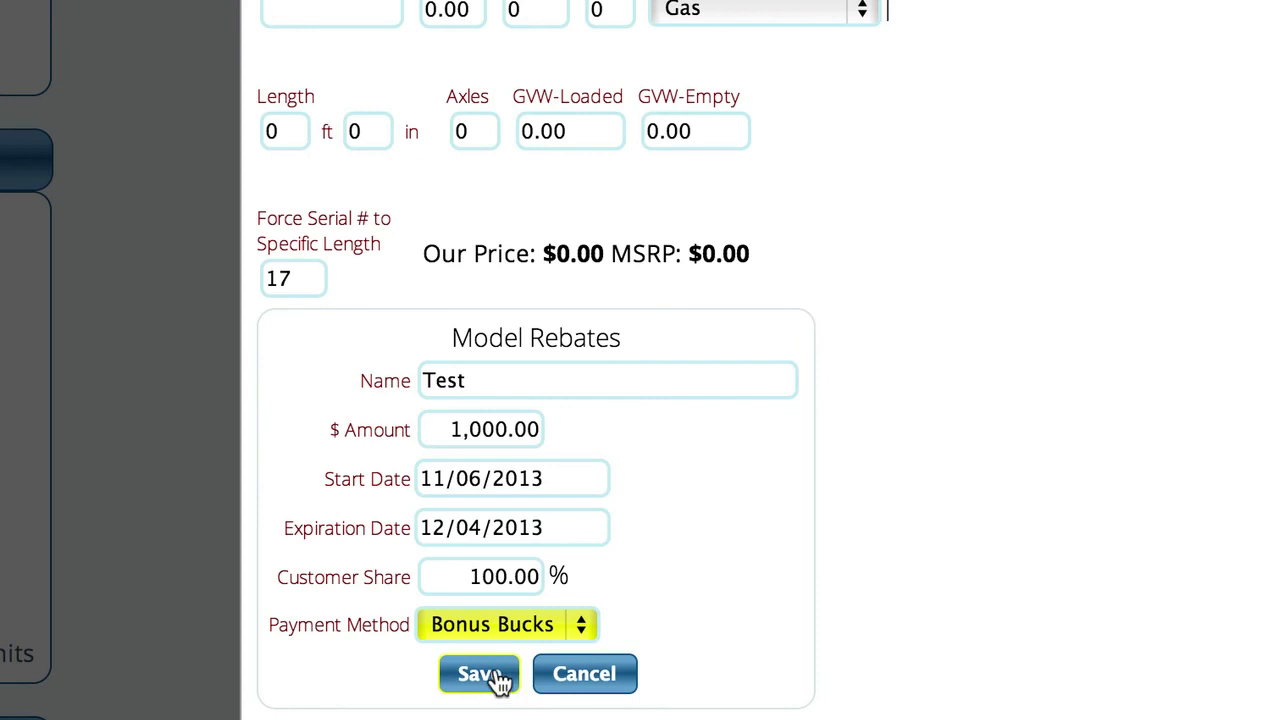
click(462, 679)
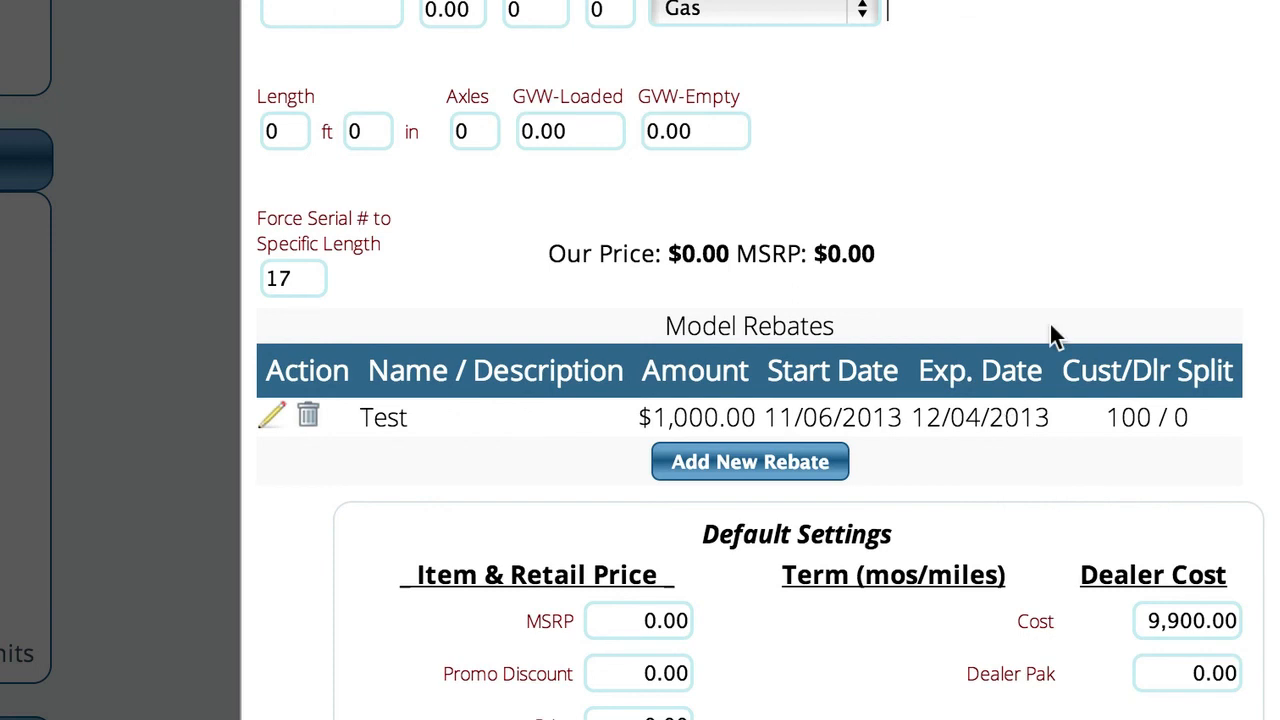
scroll(1051, 335, up, 3)
scroll(1051, 337, down, 1)
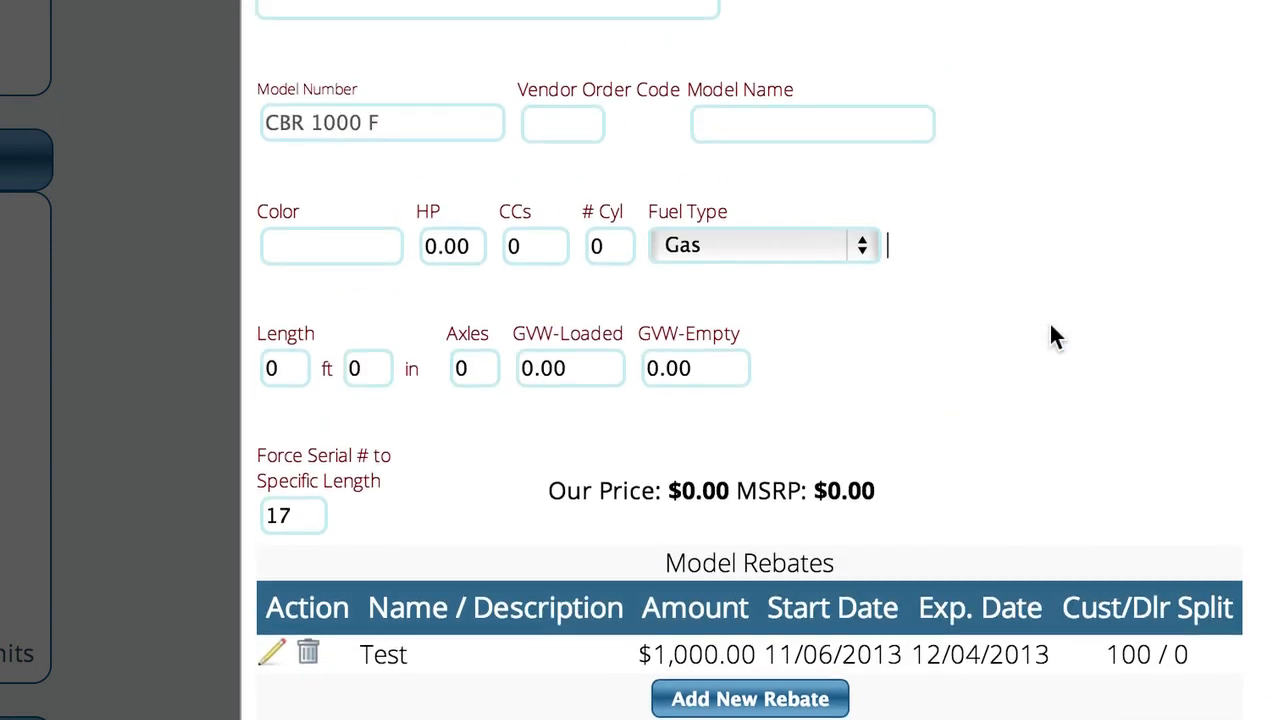